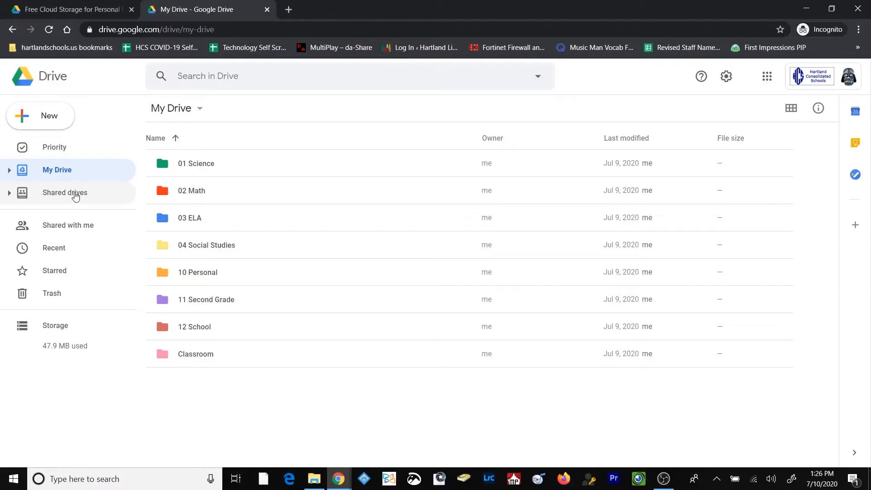
Create a new shared drive named "Technology Shared Drive".
{"action": "left_click", "coordinate": [76, 196]}
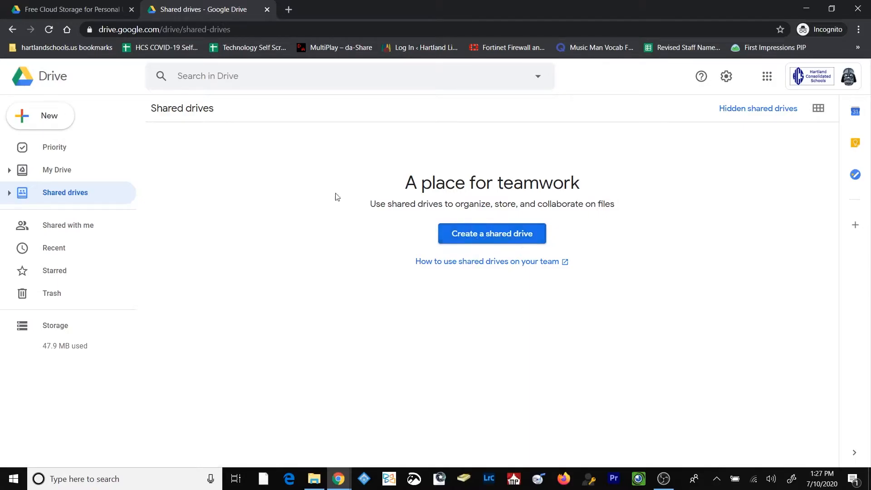
{"action": "left_click", "coordinate": [58, 116]}
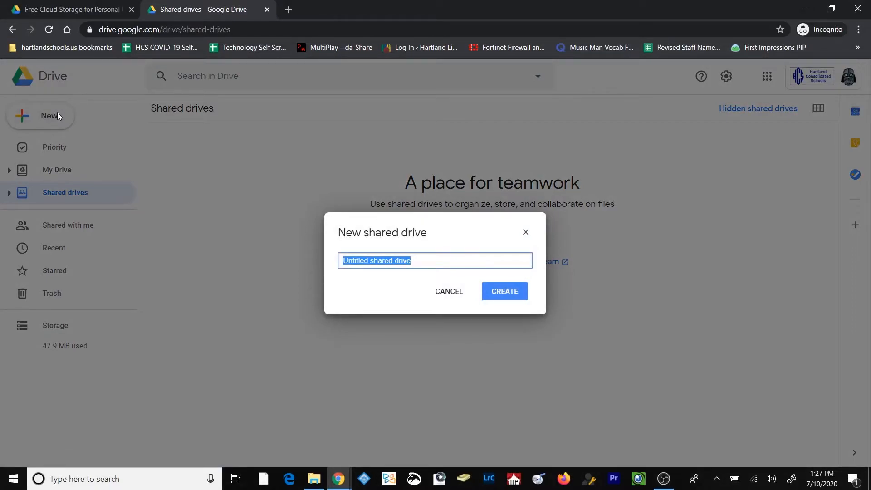
{"action": "type", "text": "Technology Shared Drive"}
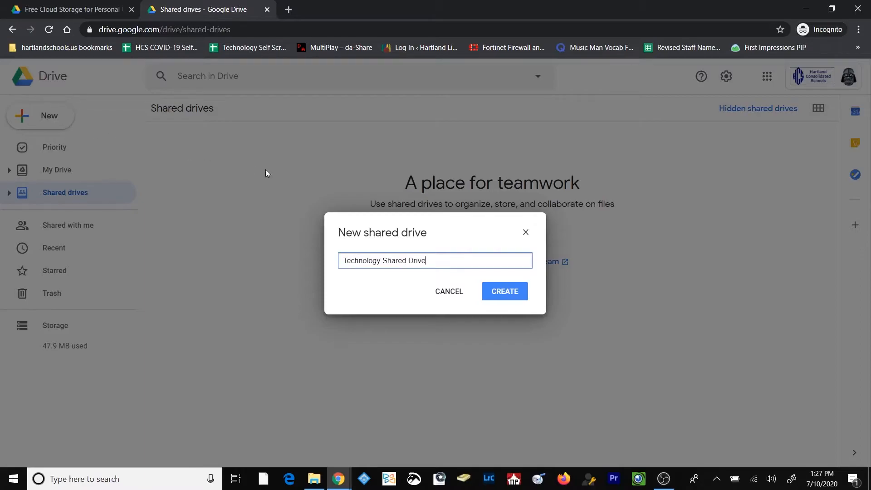
{"action": "left_click", "coordinate": [505, 292]}
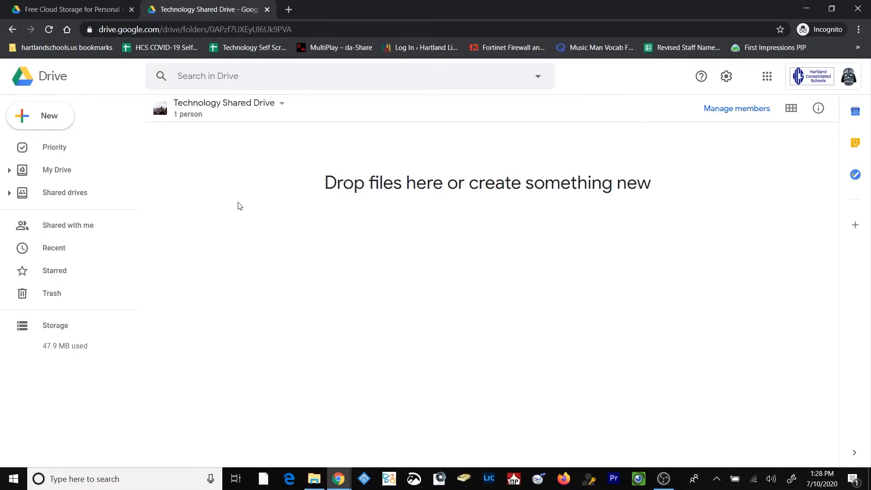
Create a folder named "Test Folder" inside Technology Shared Drive.
{"action": "right_click", "coordinate": [258, 232]}
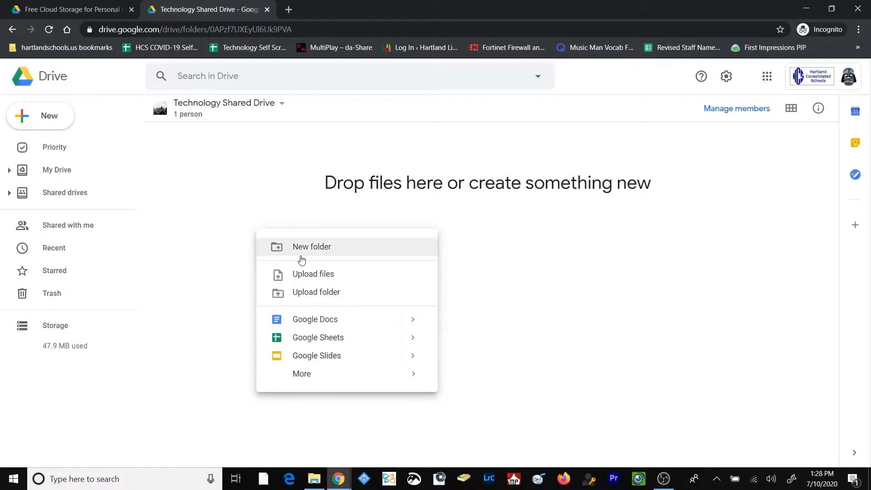
{"action": "left_click", "coordinate": [245, 220]}
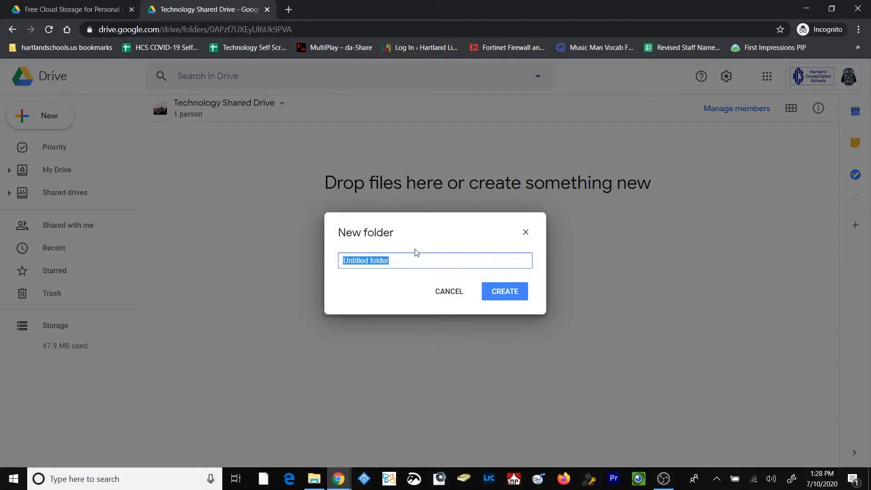
{"action": "type", "text": "Test Folder"}
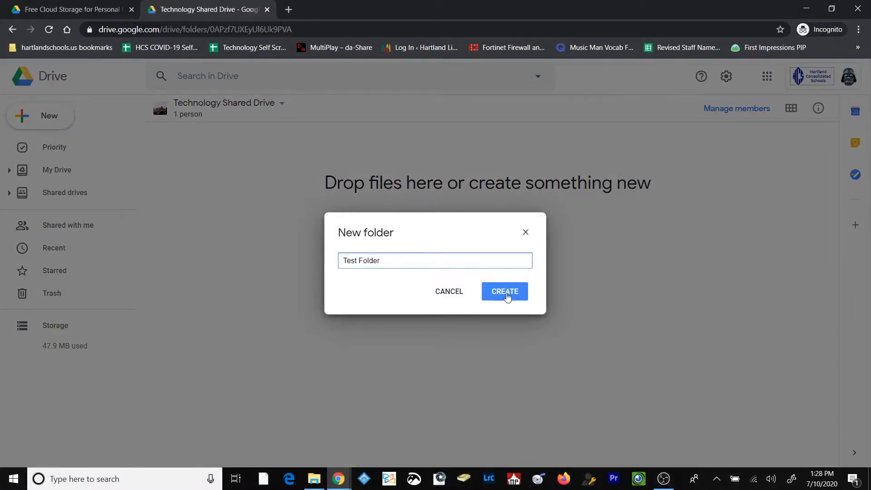
{"action": "left_click", "coordinate": [508, 293]}
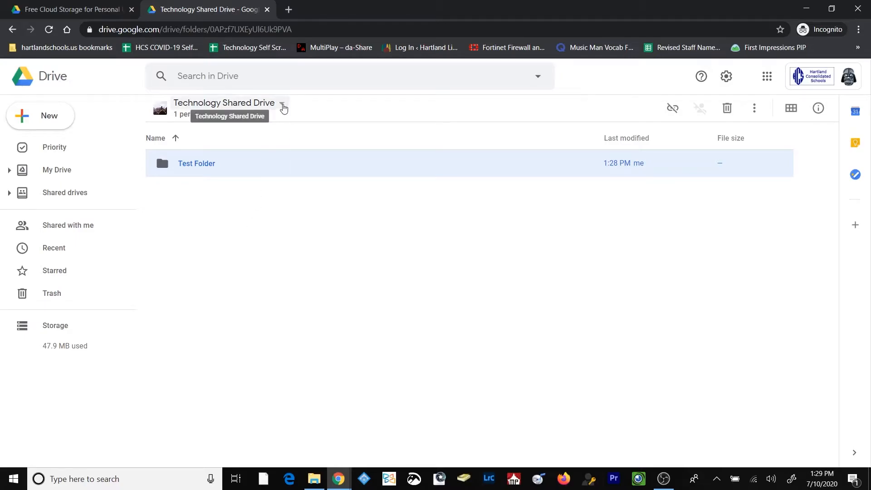
Prepare an invitation to Technology Shared Drive for two people from the organization and set their role to Contributor.
{"action": "left_click", "coordinate": [283, 106]}
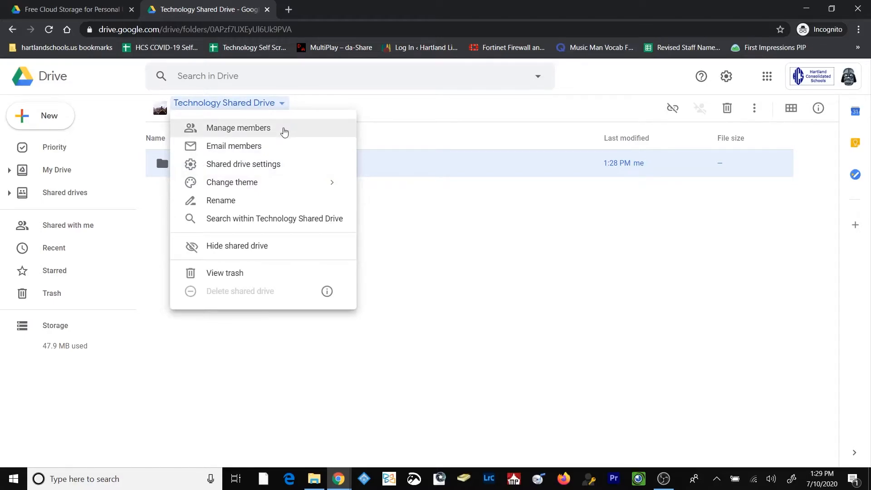
{"action": "left_click", "coordinate": [382, 205]}
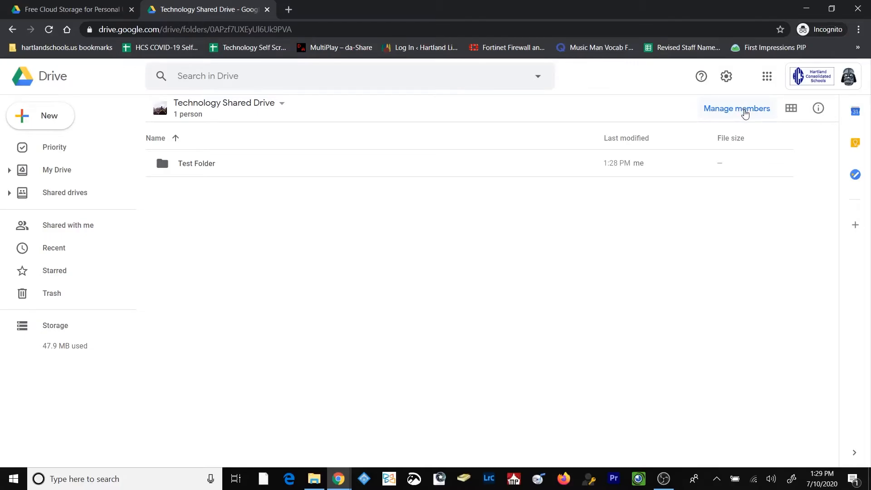
{"action": "left_click", "coordinate": [744, 111]}
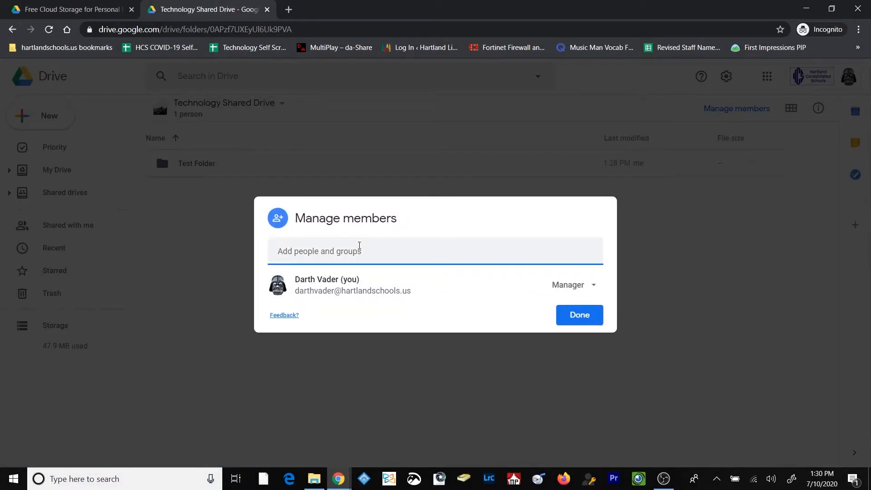
{"action": "type", "text": "luke"}
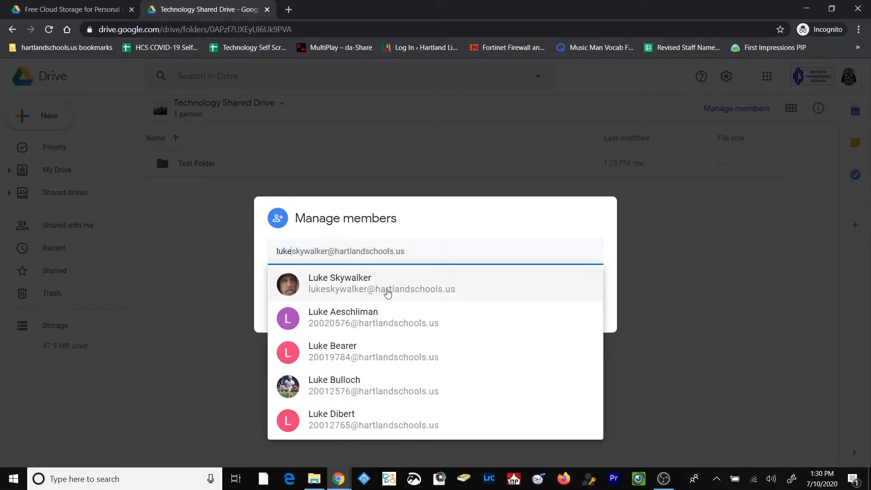
{"action": "left_click", "coordinate": [385, 285]}
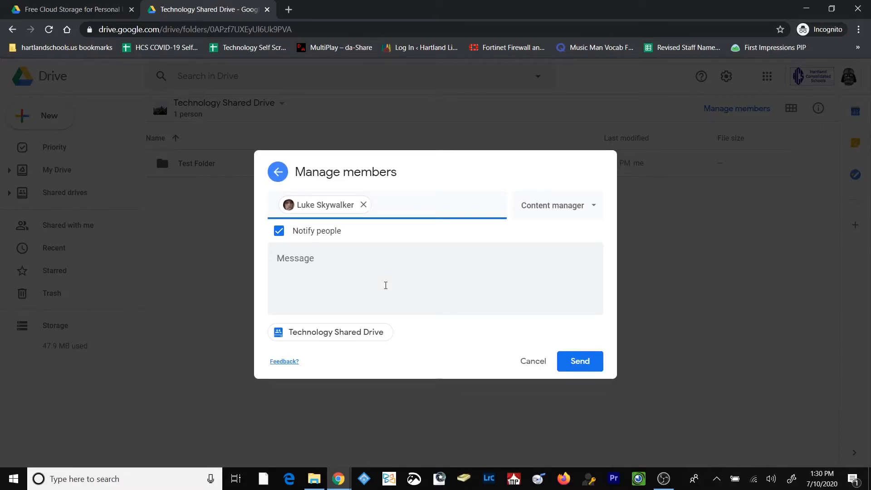
{"action": "key", "text": "ctrl+v"}
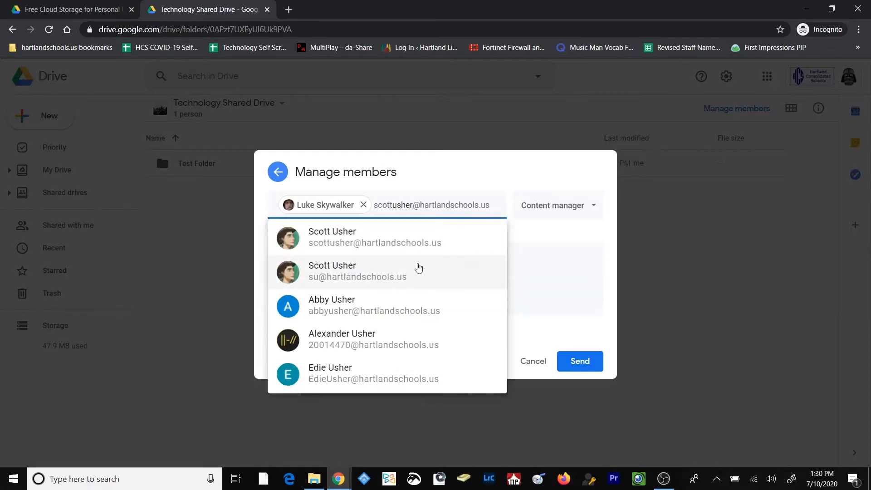
{"action": "left_click", "coordinate": [420, 269]}
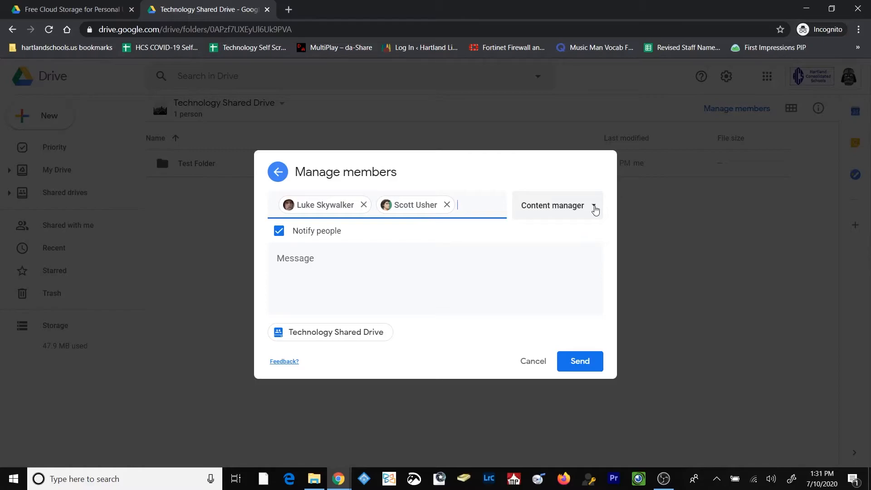
{"action": "left_click", "coordinate": [594, 210]}
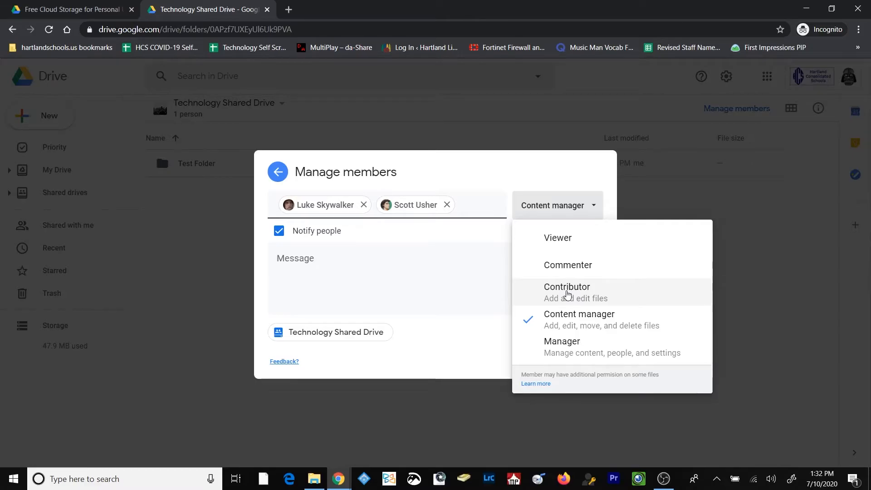
{"action": "left_click", "coordinate": [567, 294]}
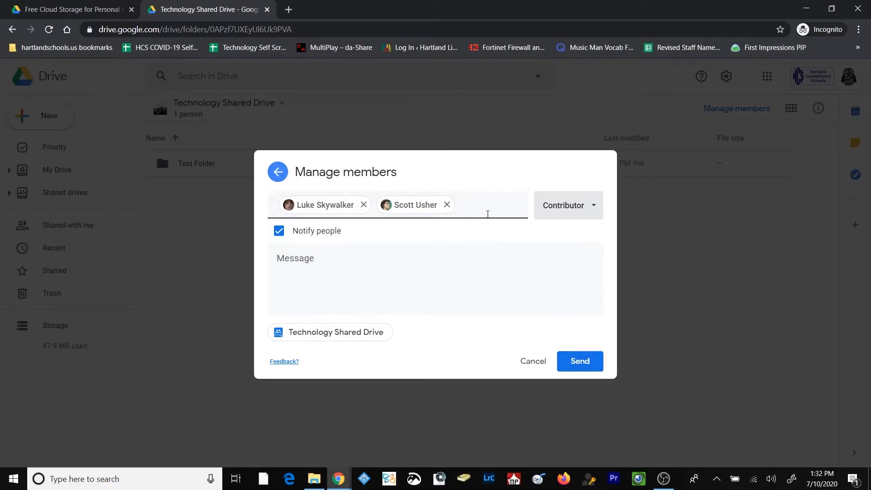
Add an external Gmail contact to the invitation, send it despite sharing outside the organization, and review the drive's member list.
{"action": "left_click", "coordinate": [483, 203]}
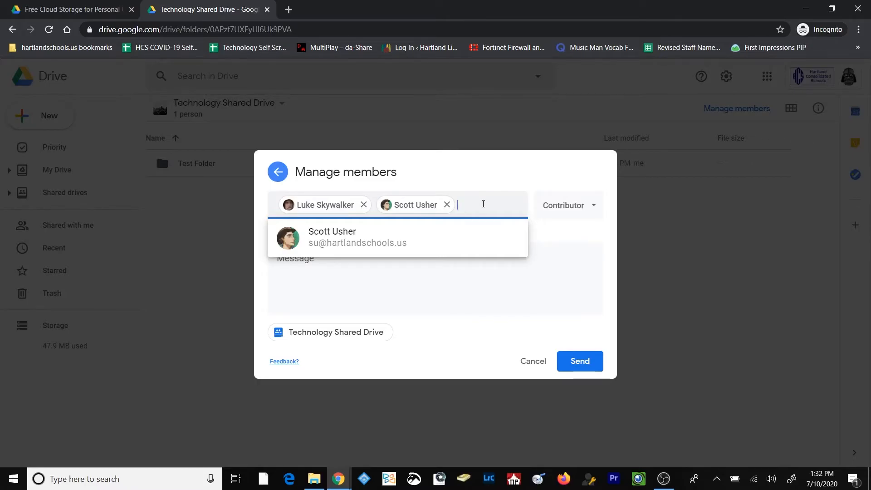
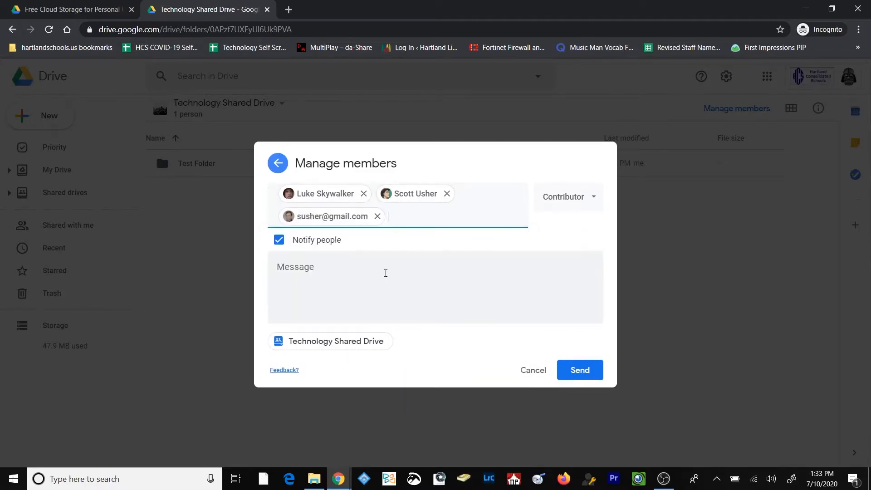
{"action": "left_click", "coordinate": [337, 269]}
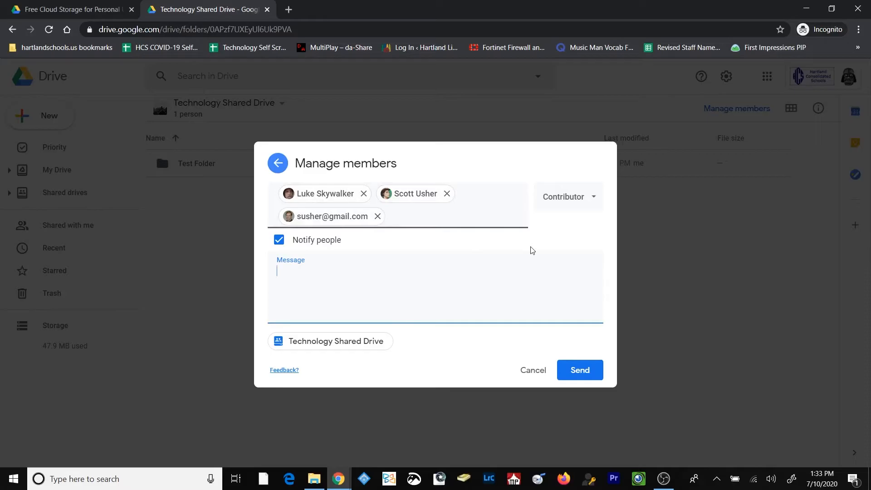
{"action": "left_click", "coordinate": [585, 373]}
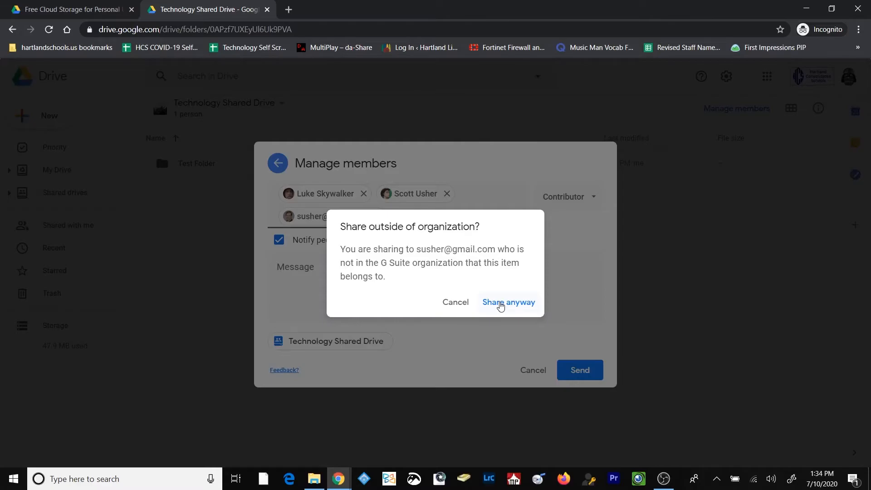
{"action": "left_click", "coordinate": [501, 303]}
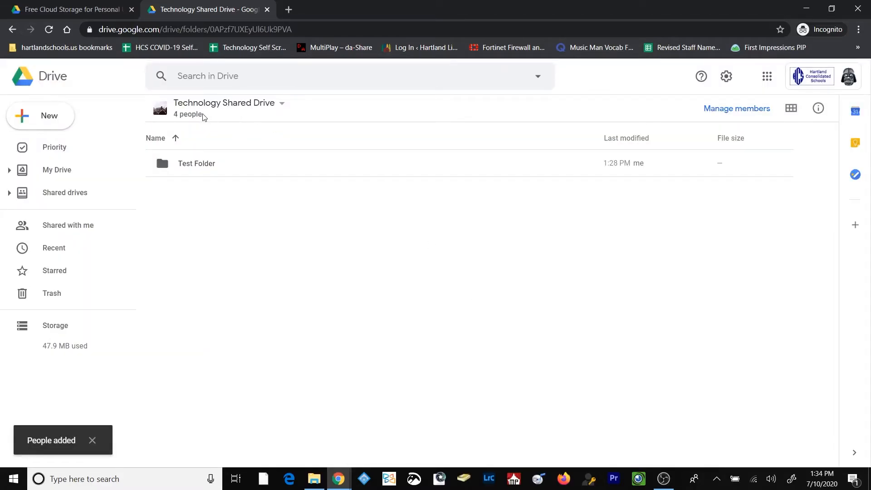
{"action": "left_click", "coordinate": [201, 117]}
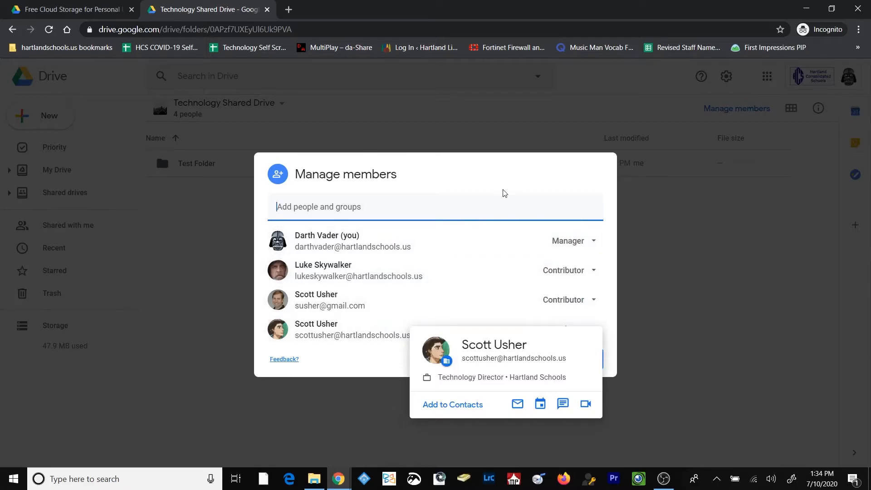
{"action": "left_click", "coordinate": [596, 358]}
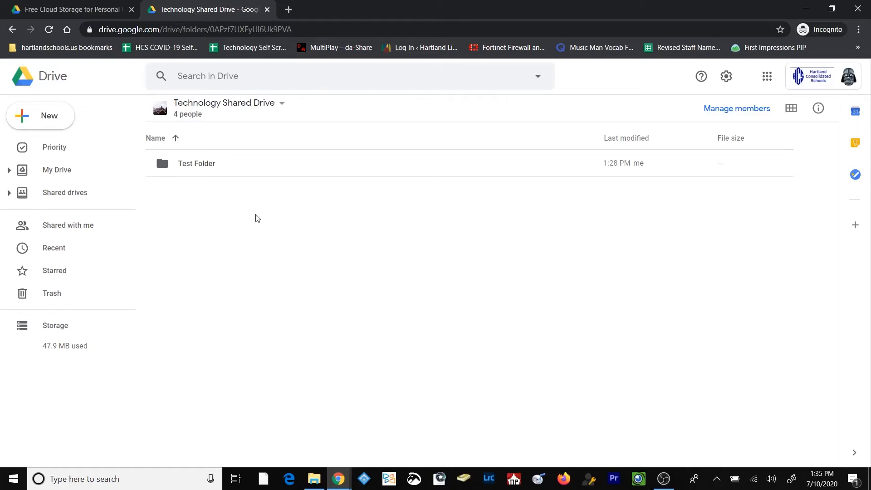
Create a Google Doc titled "Darth's Test Doc" in the shared drive, enter the text "Testing" and close it.
{"action": "right_click", "coordinate": [244, 244]}
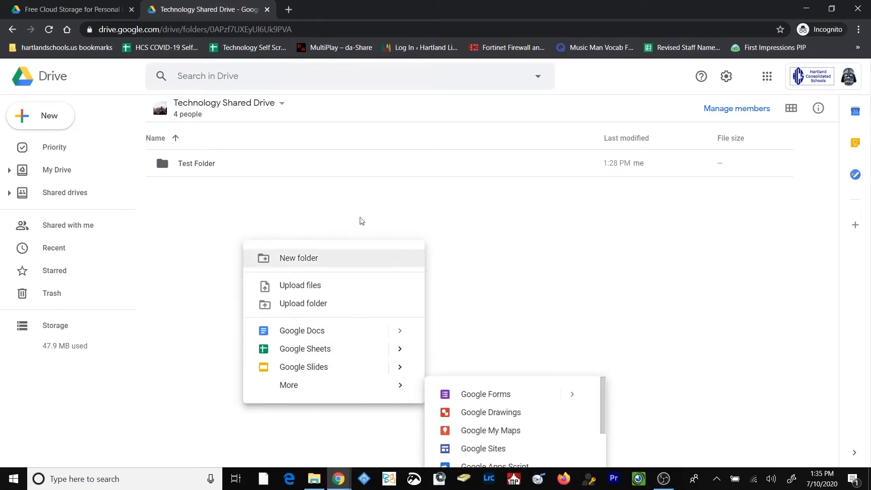
{"action": "right_click", "coordinate": [348, 188]}
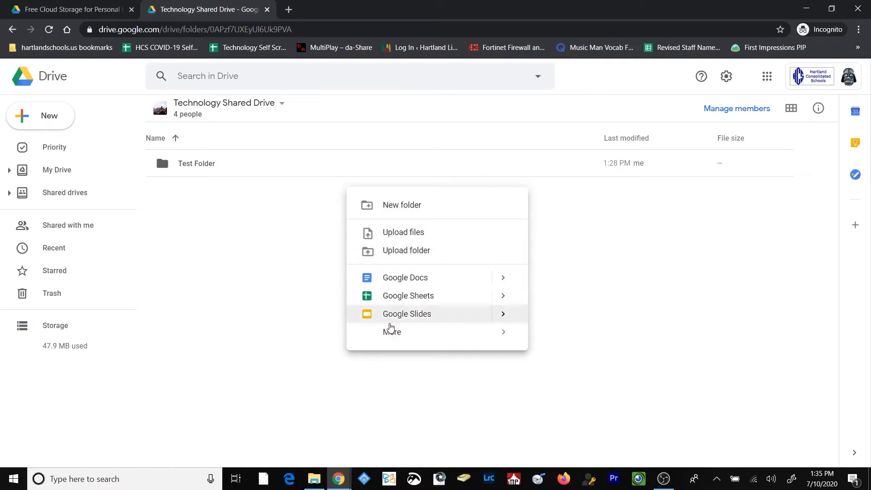
{"action": "mouse_move", "coordinate": [391, 331]}
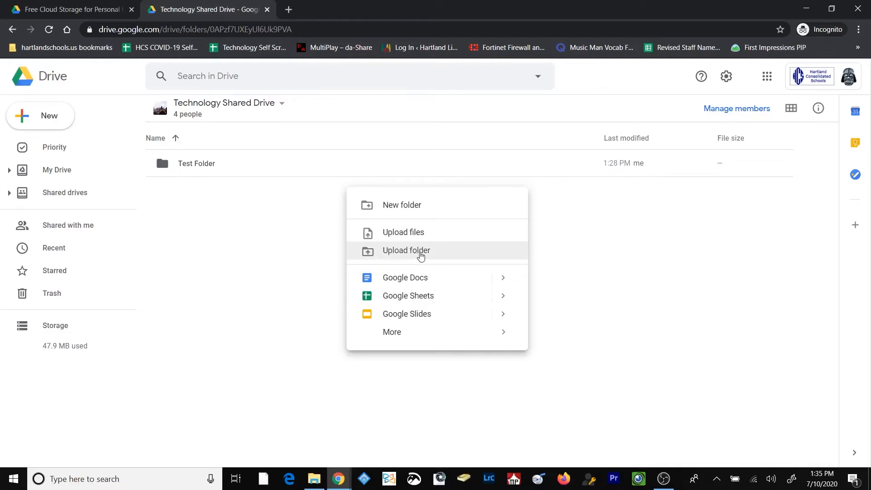
{"action": "left_click", "coordinate": [410, 278]}
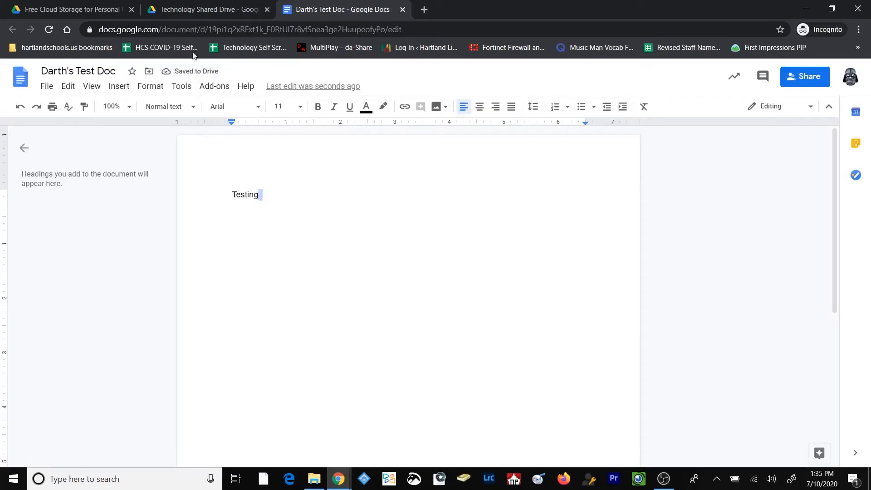
{"action": "left_click", "coordinate": [402, 10]}
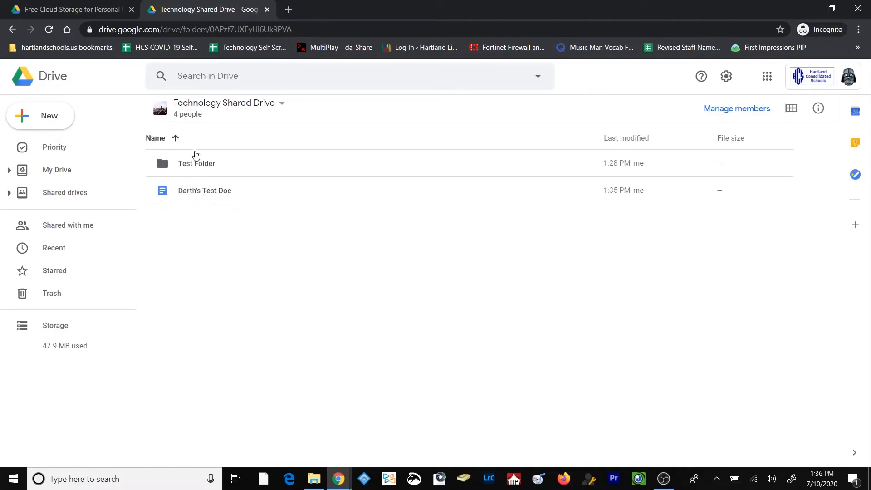
Move Darth's Test Doc into Test Folder and open that folder.
{"action": "left_click", "coordinate": [209, 196]}
{"action": "left_click_drag", "start_coordinate": [207, 195], "coordinate": [189, 165]}
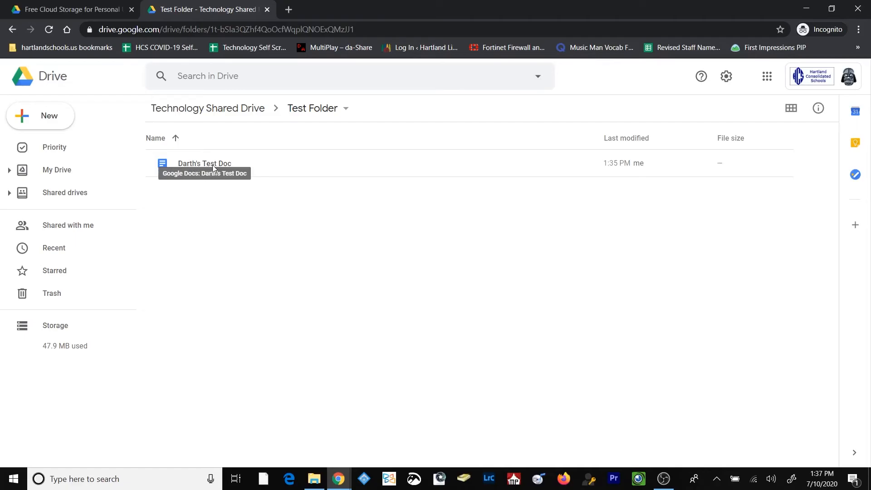
Open the sharing settings of Darth's Test Doc in Test Folder and set its link access to "Anyone with the link".
{"action": "right_click", "coordinate": [201, 164]}
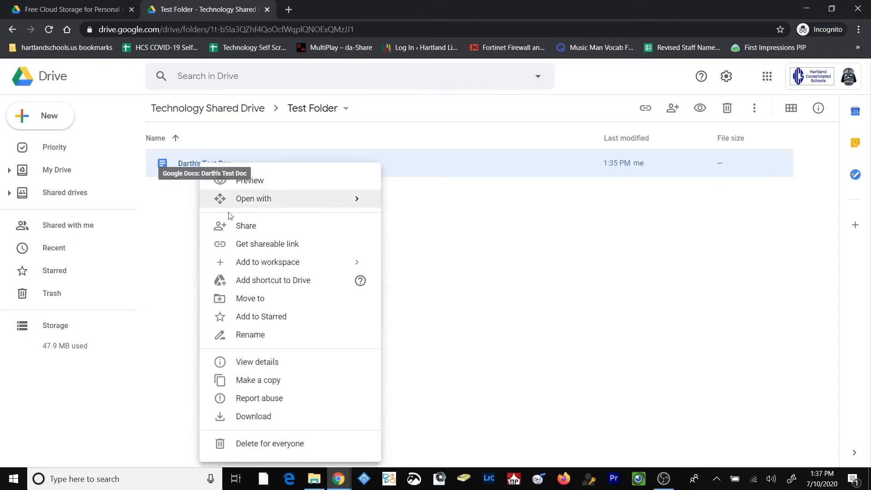
{"action": "left_click", "coordinate": [246, 226]}
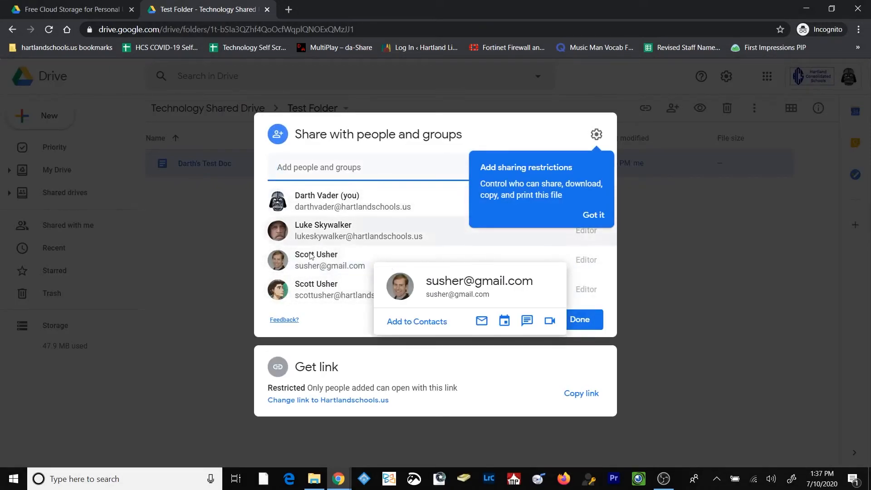
{"action": "mouse_move", "coordinate": [311, 291]}
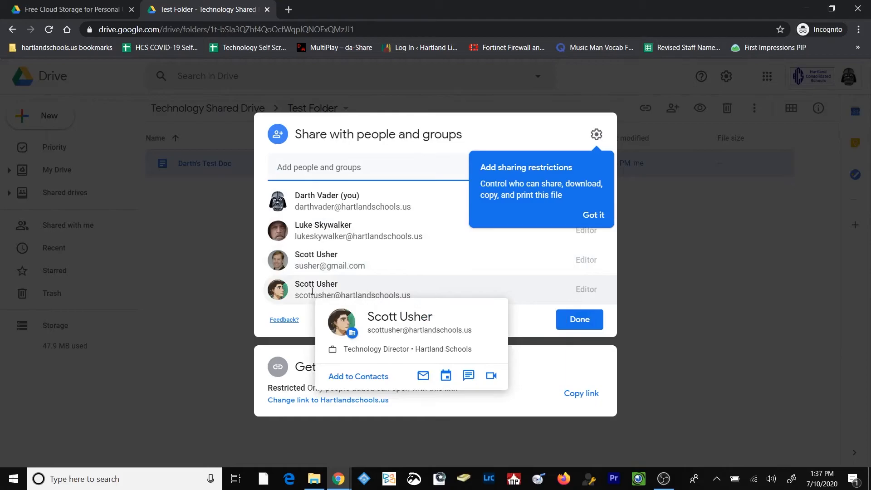
{"action": "left_click", "coordinate": [312, 291]}
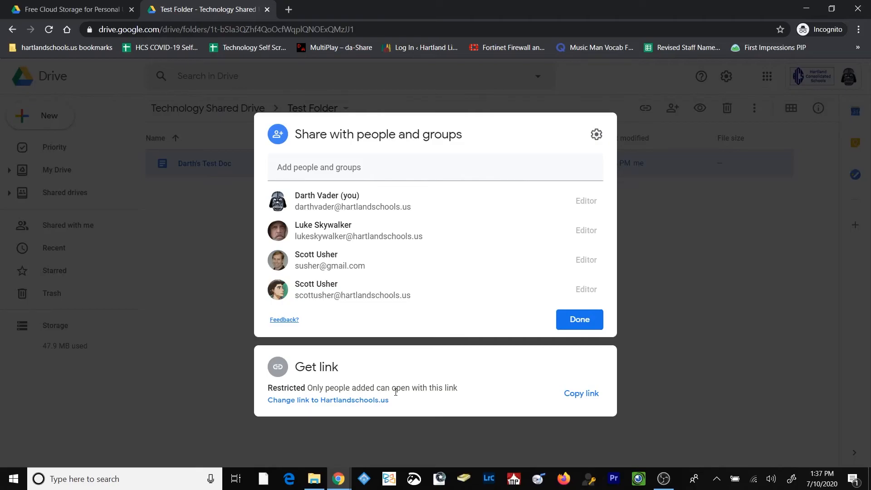
{"action": "left_click", "coordinate": [364, 400]}
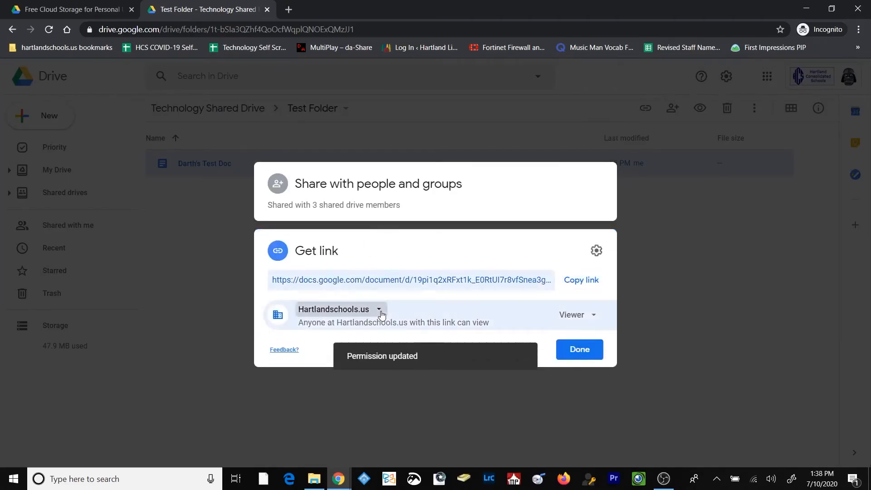
{"action": "left_click", "coordinate": [380, 309]}
{"action": "left_click", "coordinate": [396, 388]}
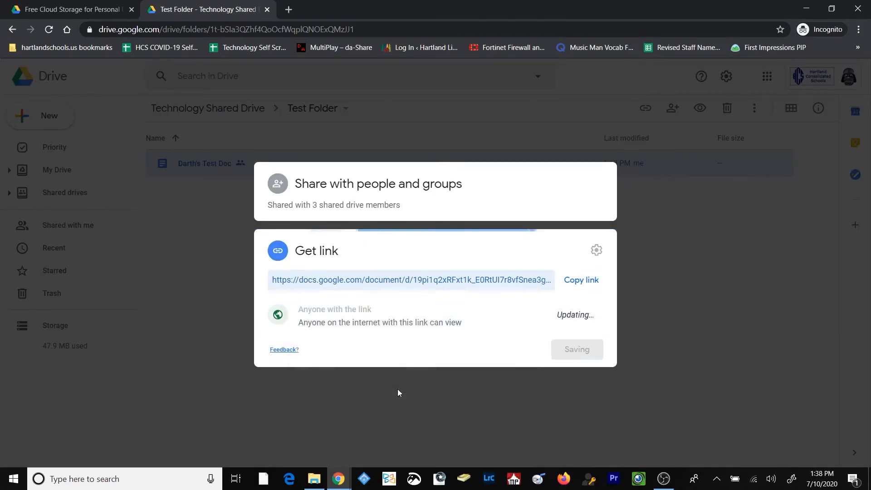
Reopen the sharing settings of Darth's Test Doc, add an external Gmail contact and keep the Viewer role after checking the role options.
{"action": "left_click", "coordinate": [435, 372]}
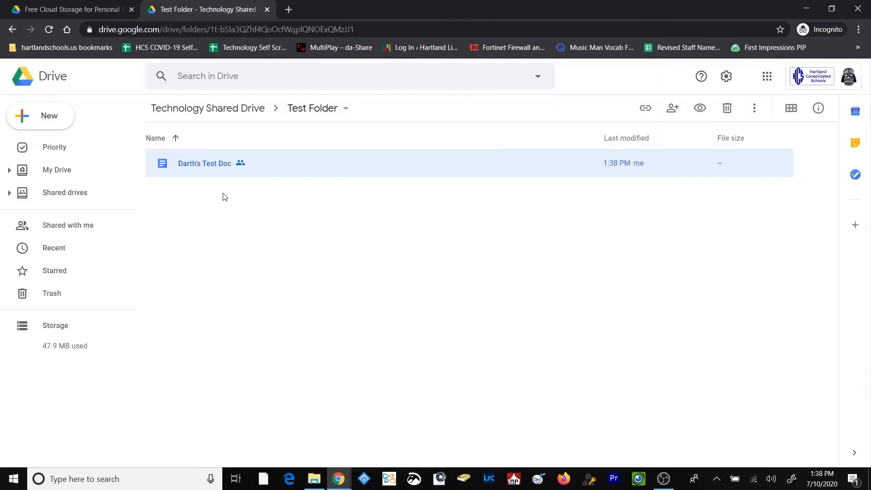
{"action": "right_click", "coordinate": [215, 165]}
{"action": "left_click", "coordinate": [264, 226]}
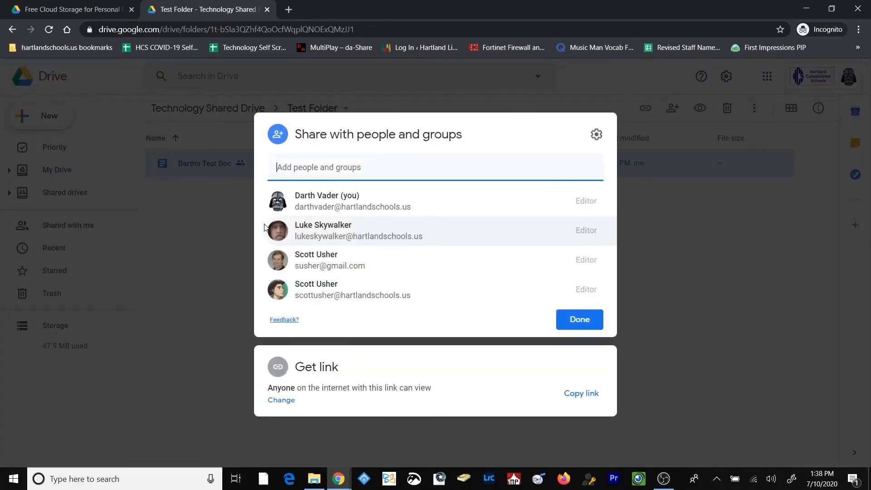
{"action": "left_click", "coordinate": [319, 172]}
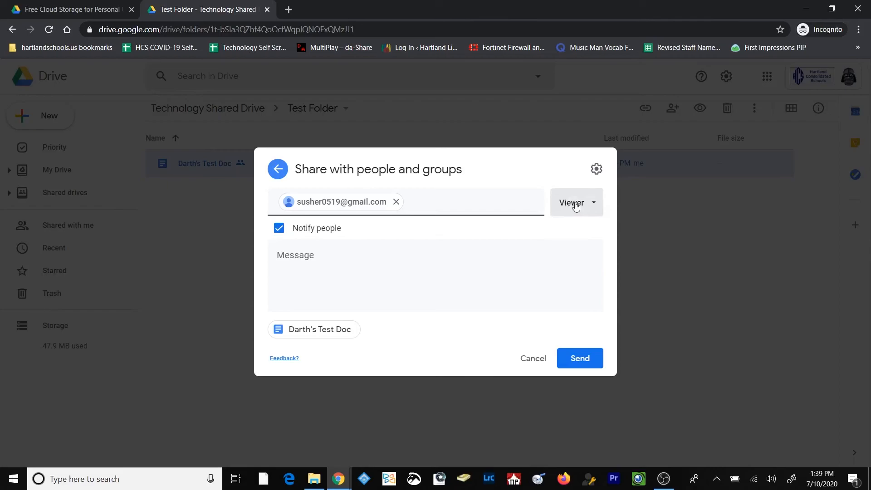
{"action": "left_click", "coordinate": [576, 204]}
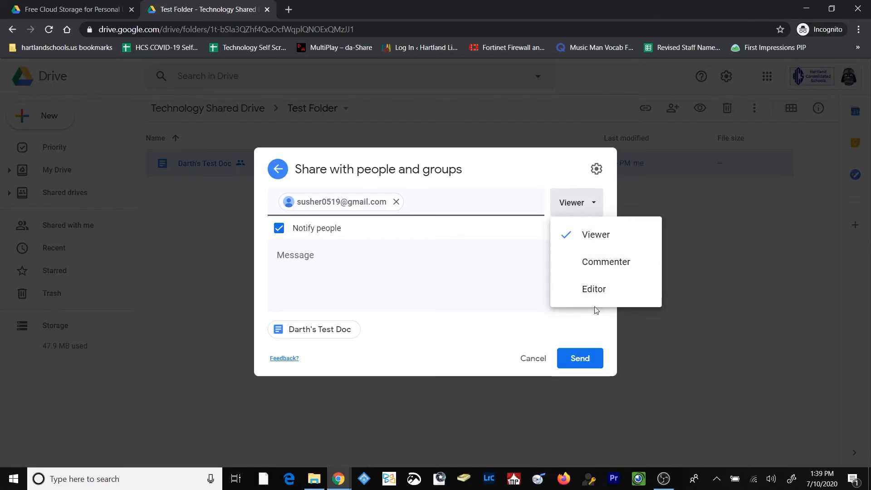
{"action": "left_click", "coordinate": [410, 246]}
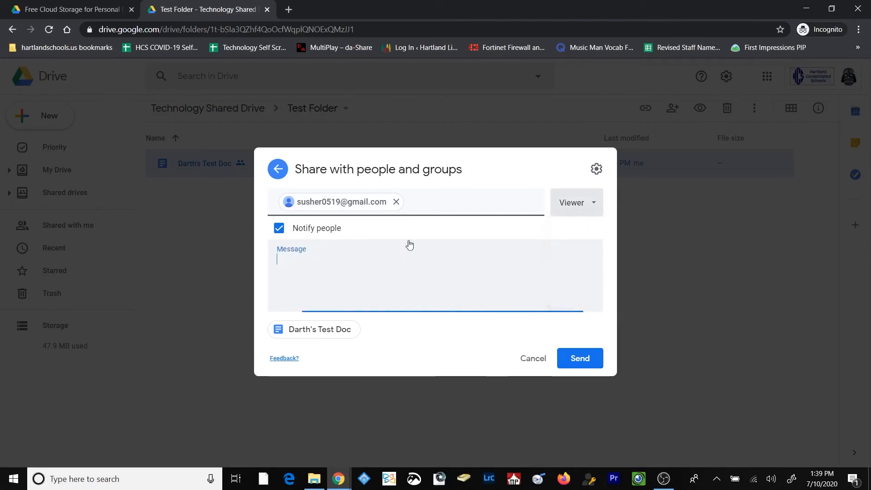
Toggle Notify people off and back on, send the invitation and agree to share outside the organization.
{"action": "left_click", "coordinate": [279, 228]}
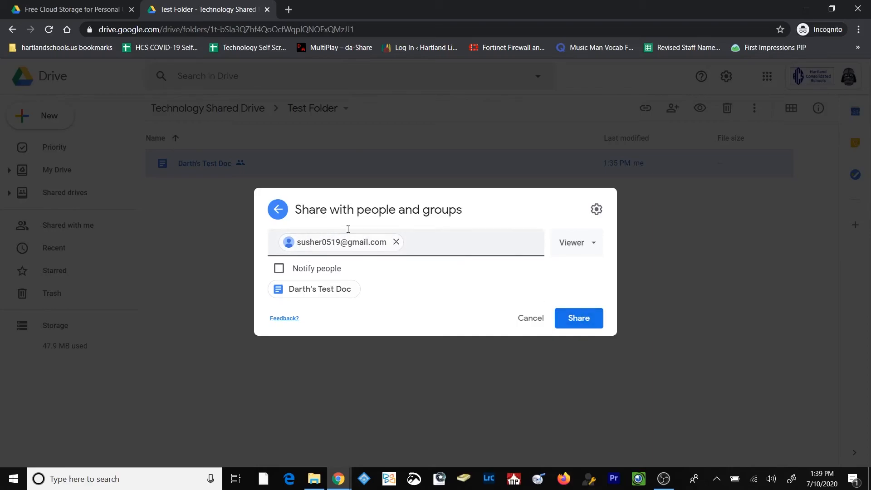
{"action": "left_click_drag", "start_coordinate": [305, 268], "coordinate": [308, 268]}
{"action": "left_click", "coordinate": [279, 268]}
{"action": "left_click", "coordinate": [575, 349]}
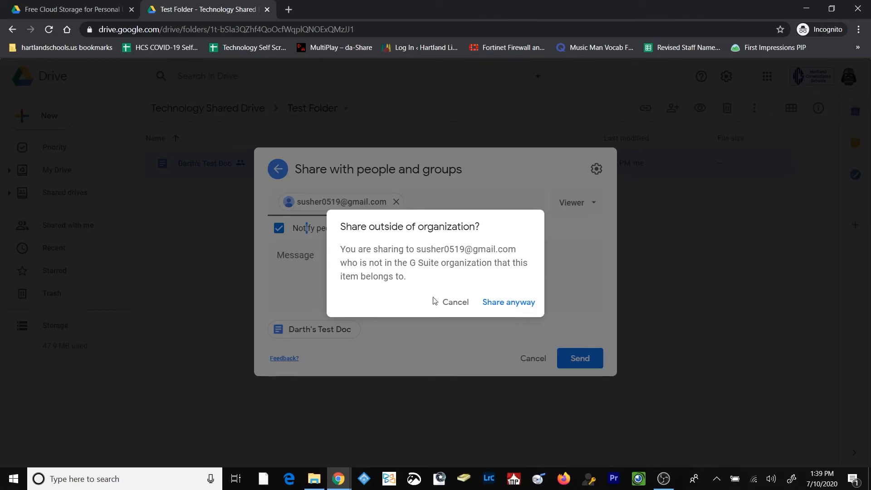
{"action": "left_click", "coordinate": [499, 303]}
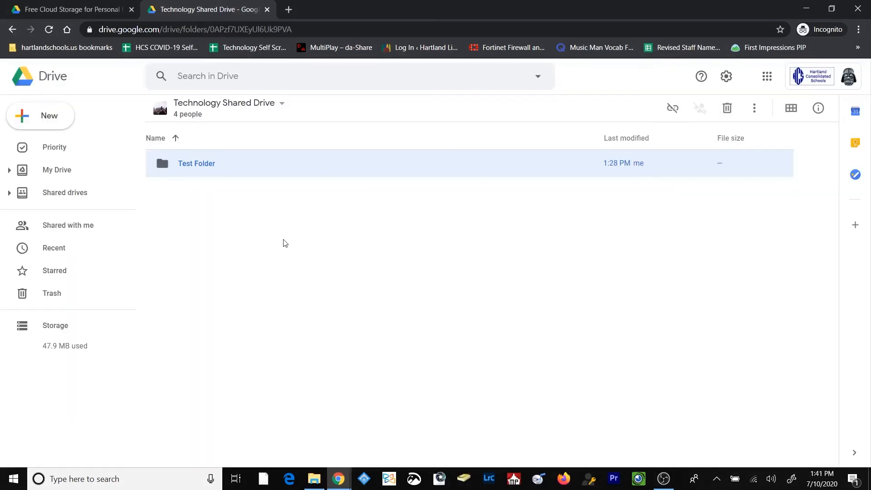
Try to set the link access of Test Folder in Technology Shared Drive to "Anyone with the link" and close its sharing settings.
{"action": "double_click", "coordinate": [200, 165]}
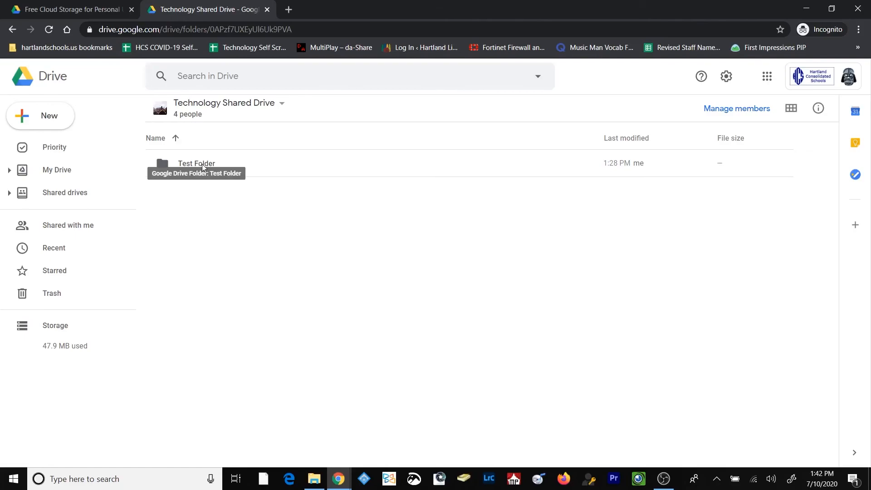
{"action": "right_click", "coordinate": [202, 164]}
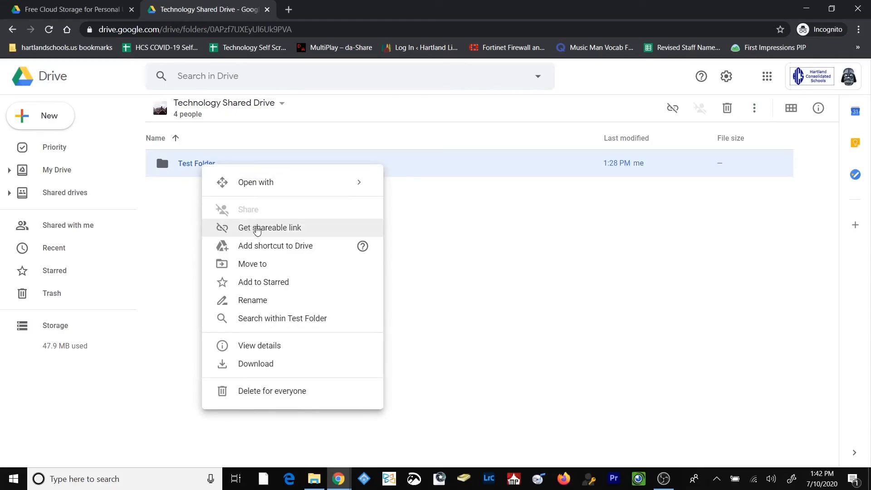
{"action": "left_click", "coordinate": [281, 229]}
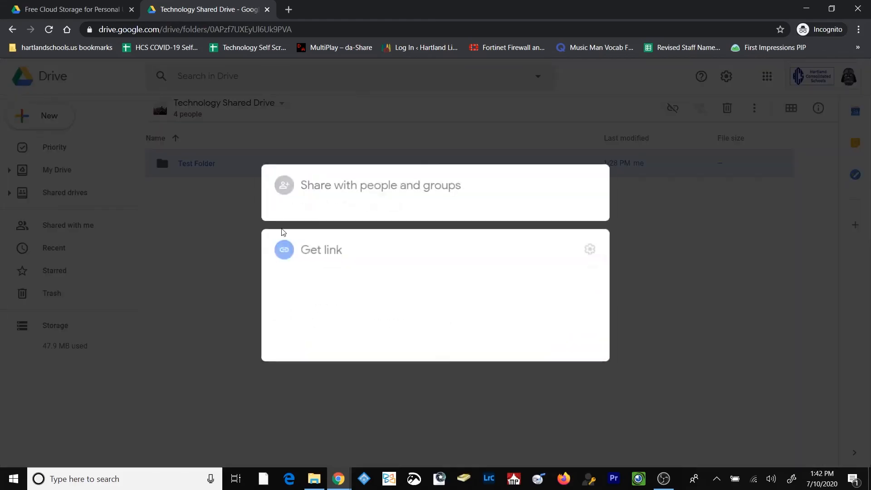
{"action": "left_click", "coordinate": [347, 312]}
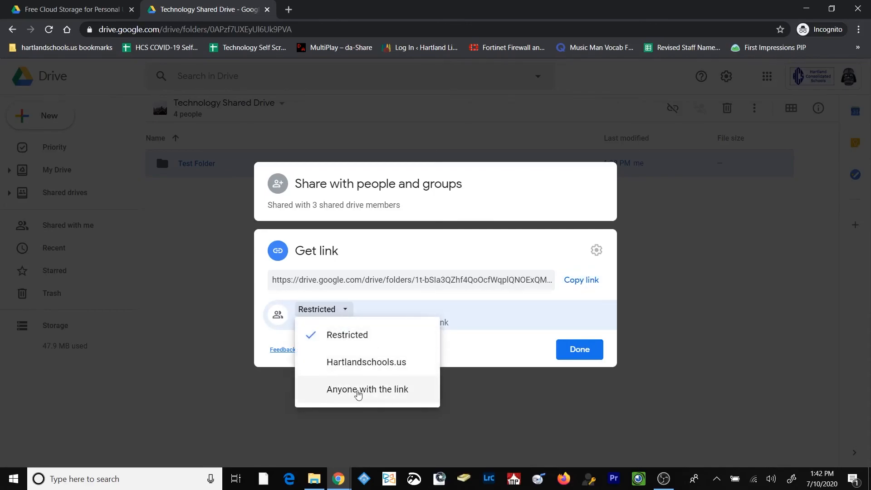
{"action": "left_click", "coordinate": [347, 394]}
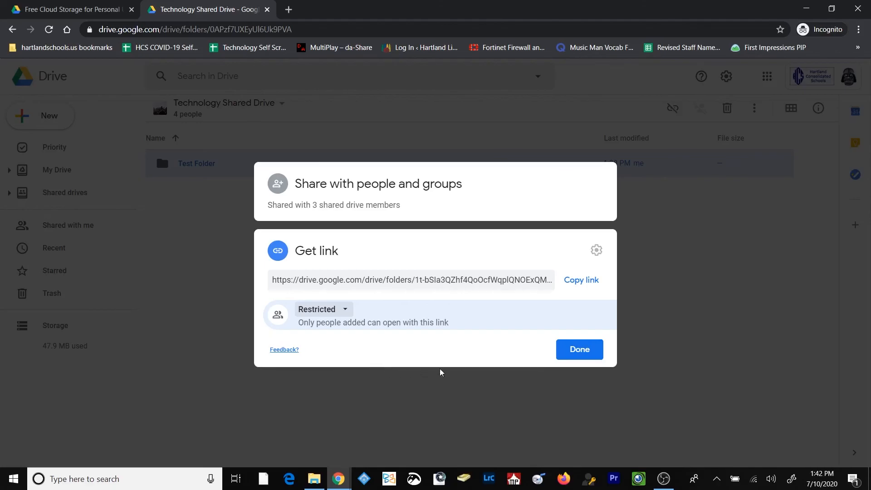
{"action": "left_click", "coordinate": [567, 357]}
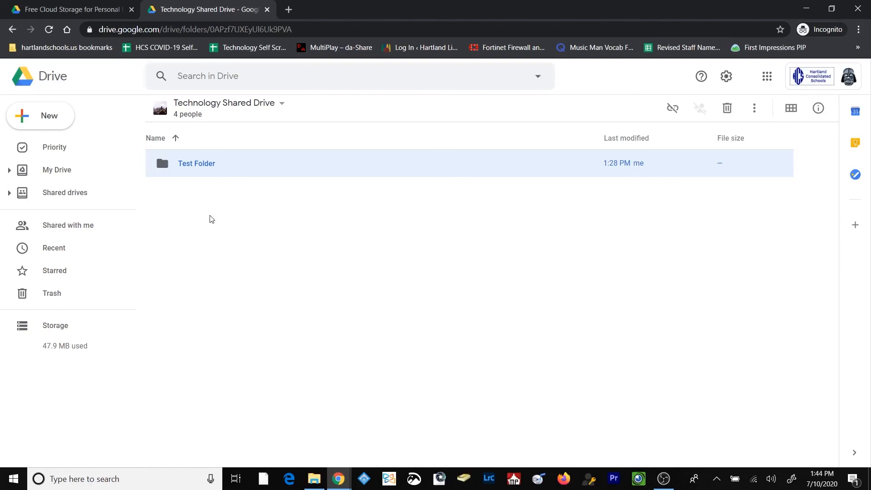
{"action": "left_click", "coordinate": [463, 300]}
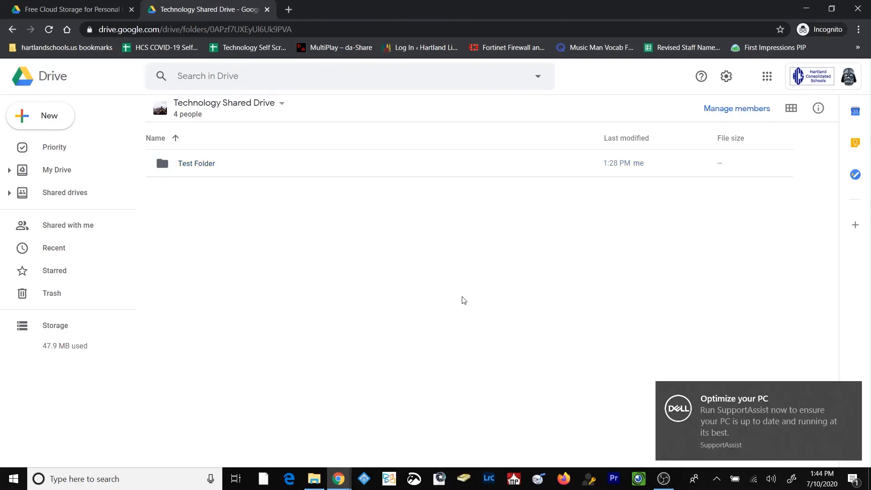